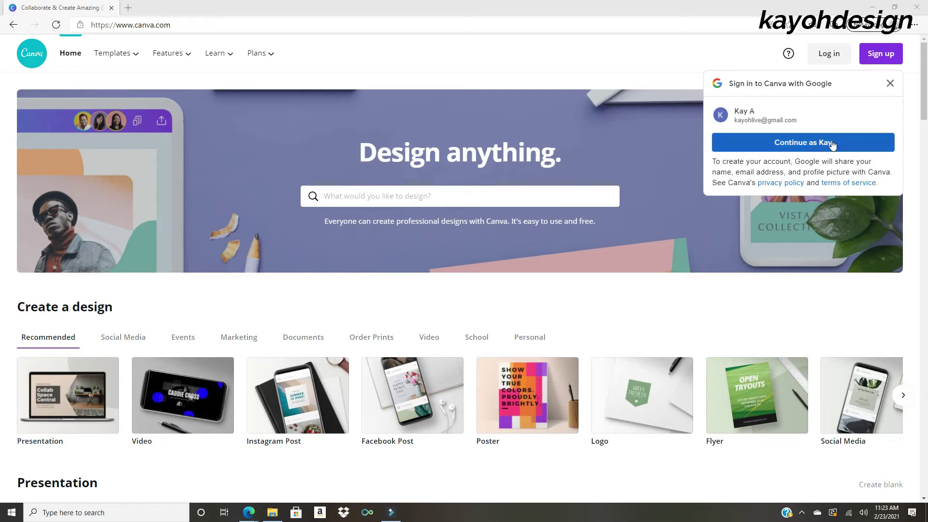
# - Sign in to Canva with the offered Google account and choose Small business as the intended use
pyautogui.click(801, 144)
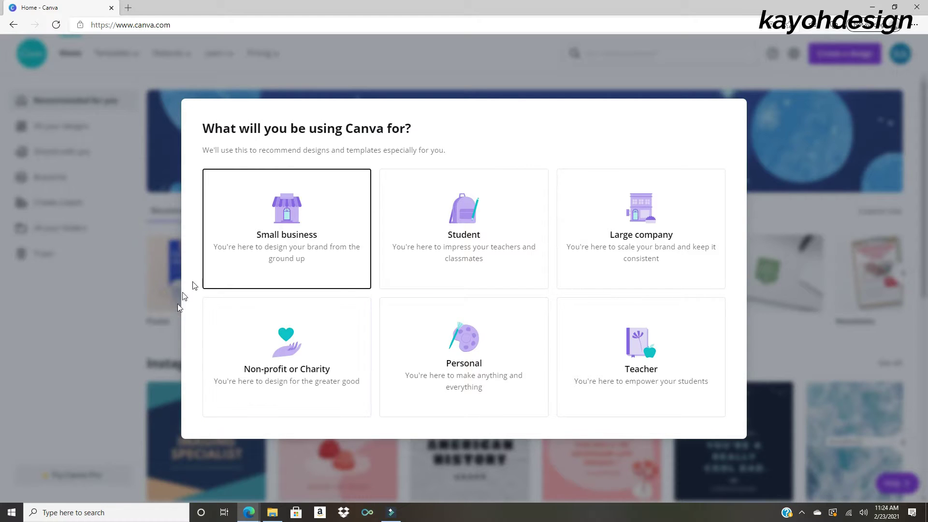
pyautogui.click(333, 269)
# - Enter the team name, leave the optional logo empty, and continue
pyautogui.click(277, 195)
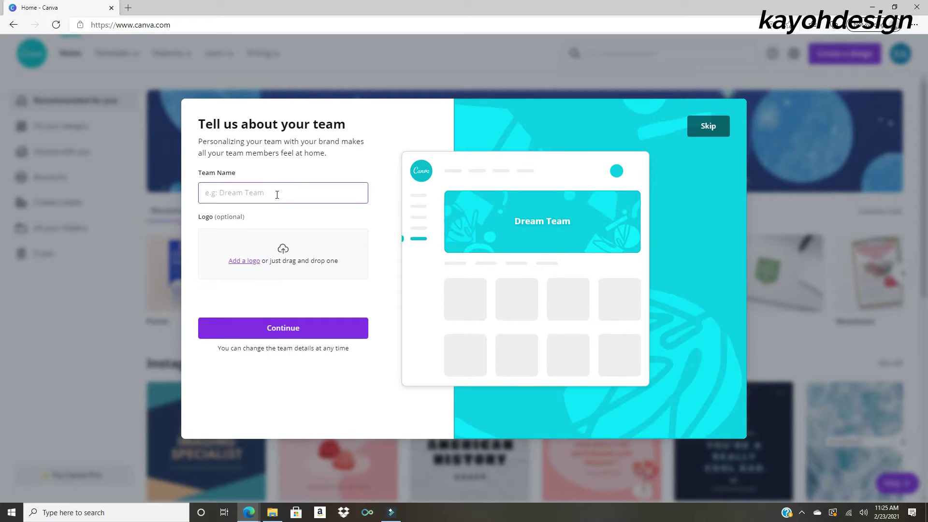
pyautogui.write('Kris')
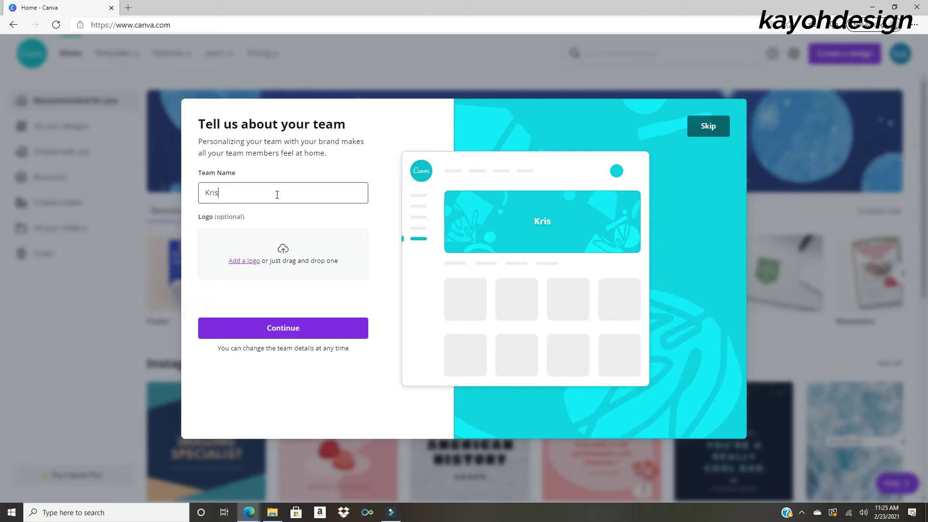
pyautogui.write('ten')
pyautogui.click(344, 335)
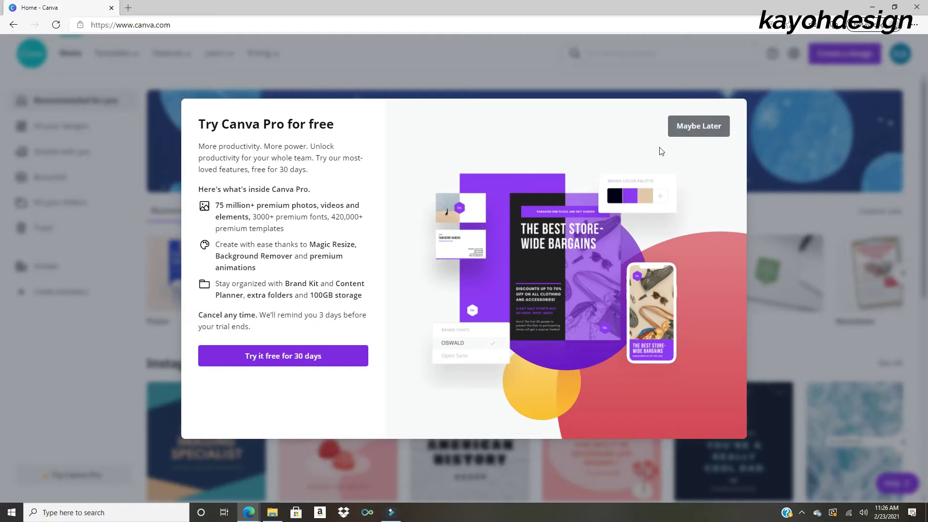
# - Postpone the free Canva Pro trial and skip inviting teammates
pyautogui.click(699, 131)
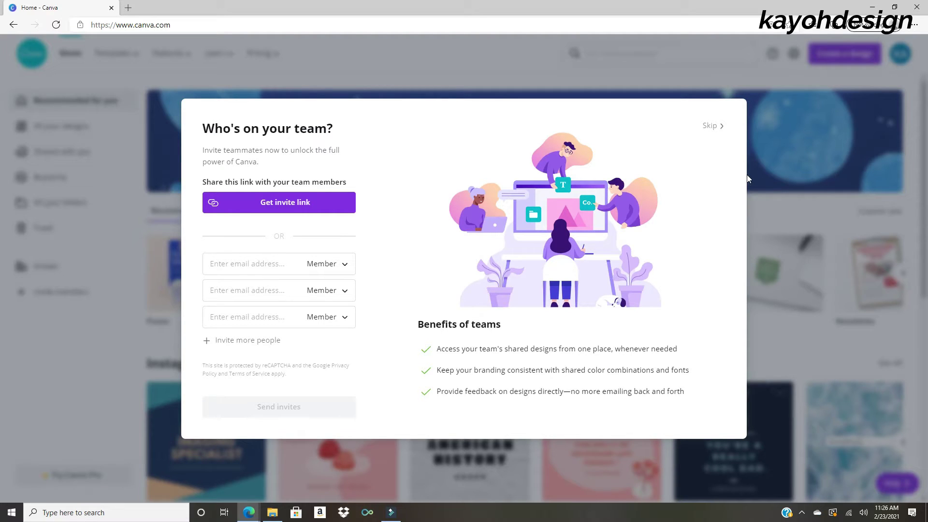
pyautogui.click(712, 128)
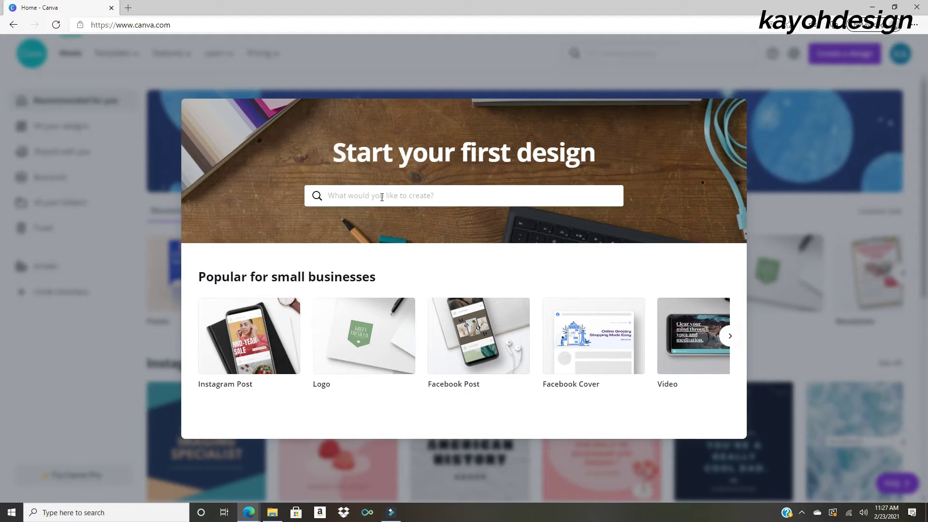
# - Browse the suggested design types and the popular formats for small businesses
pyautogui.click(441, 196)
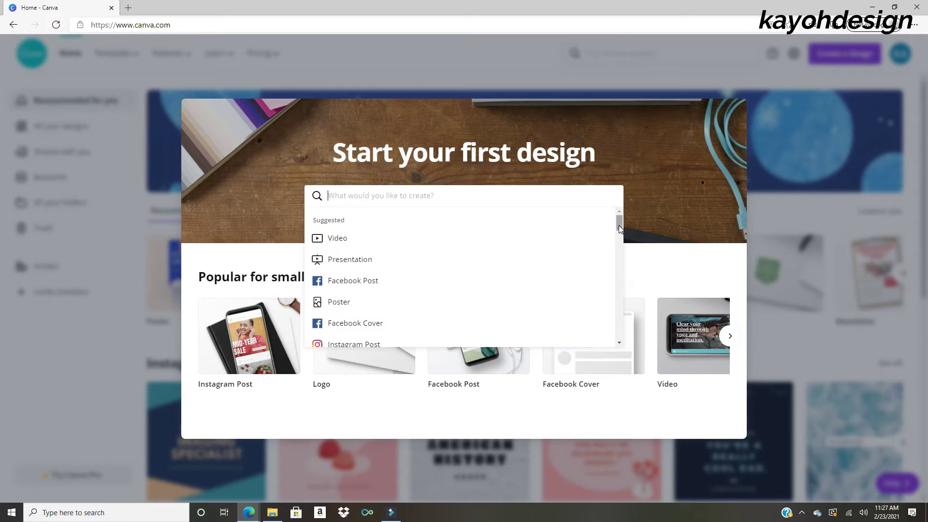
pyautogui.moveTo(619, 225); pyautogui.dragTo(620, 247)
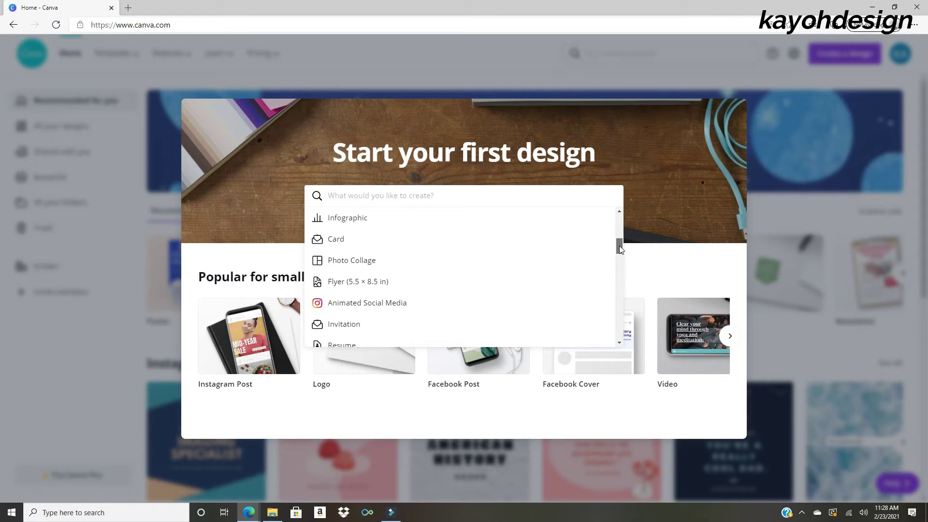
pyautogui.scroll(5, 623, 218)
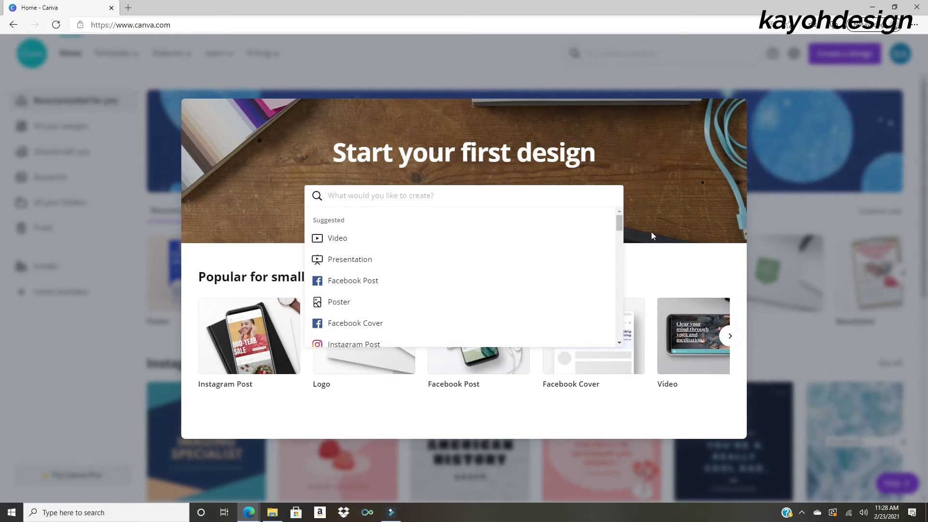
pyautogui.click(669, 261)
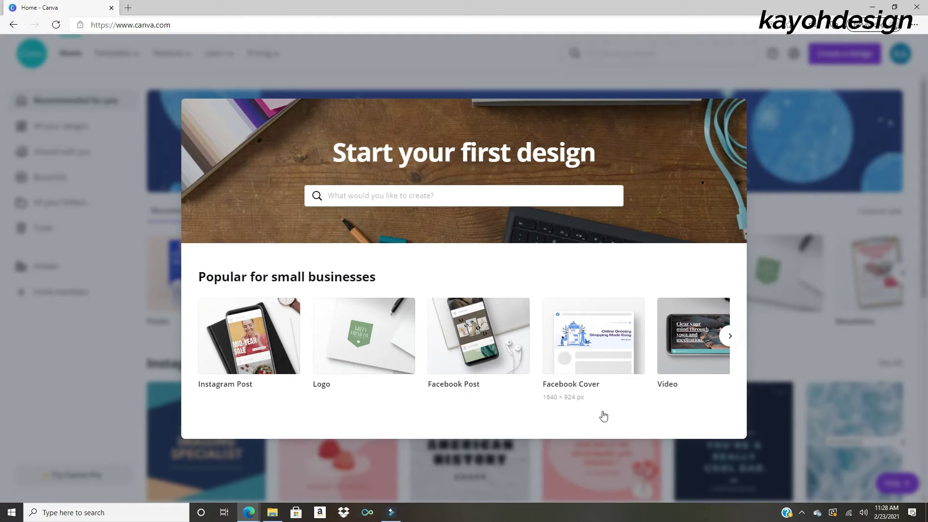
pyautogui.click(730, 338)
pyautogui.click(730, 338)
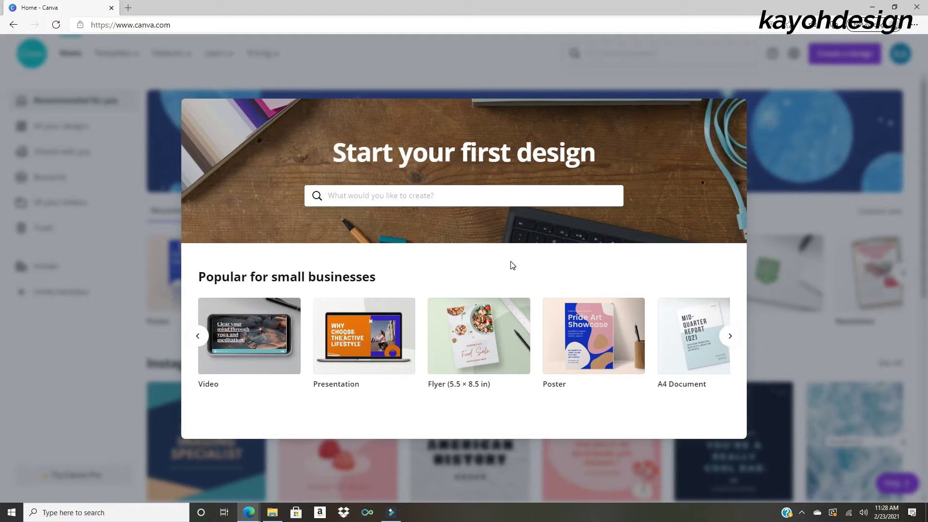
# - Search the design types for "business card" and create a standard Business Card design, 3.5 × 2 in
pyautogui.click(465, 199)
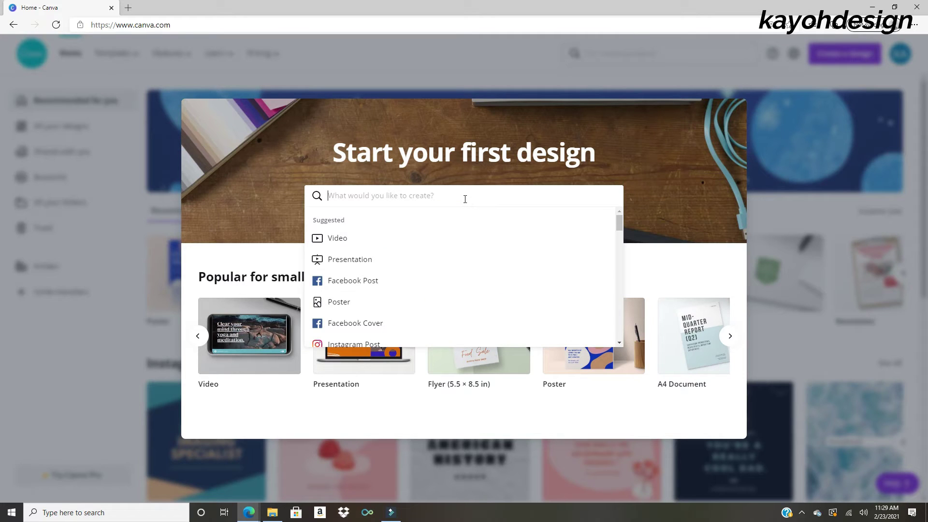
pyautogui.write('busine')
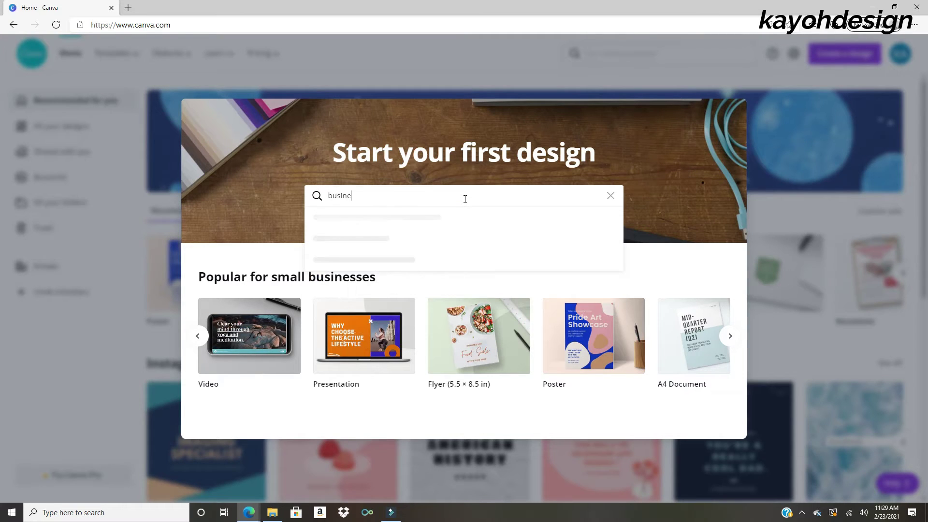
pyautogui.write('ss c')
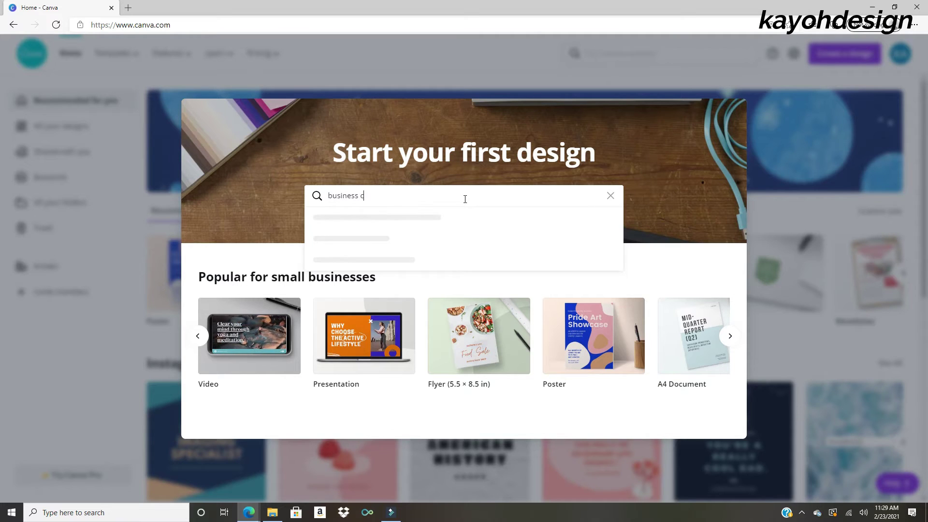
pyautogui.write('ard')
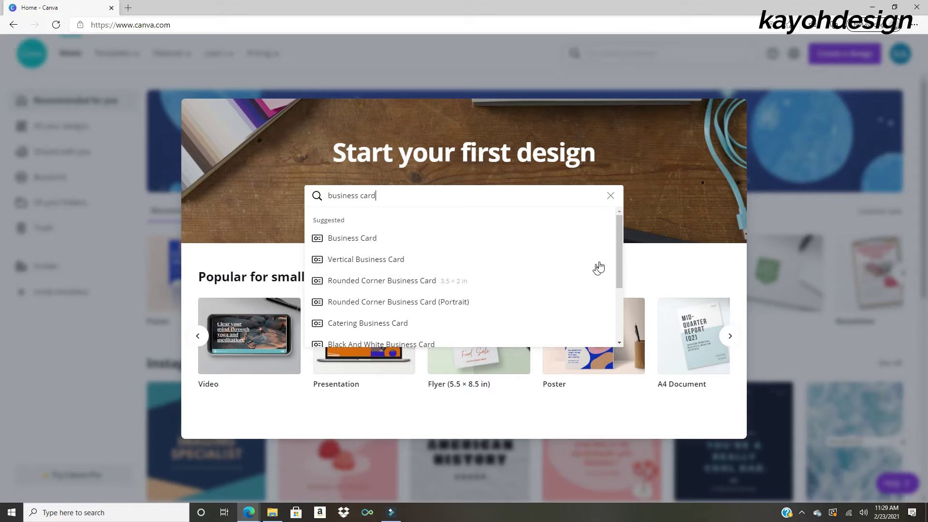
pyautogui.moveTo(618, 257); pyautogui.dragTo(625, 293)
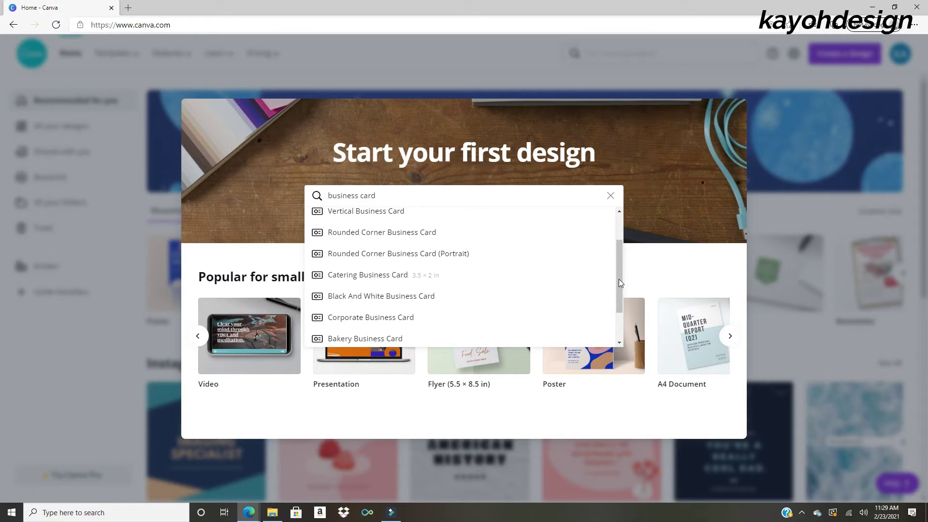
pyautogui.moveTo(619, 279); pyautogui.dragTo(627, 233)
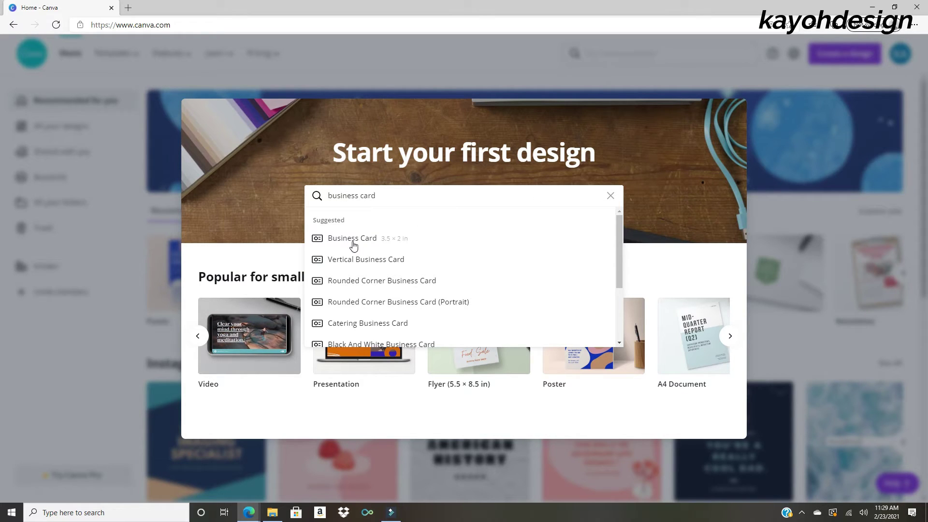
pyautogui.click(352, 238)
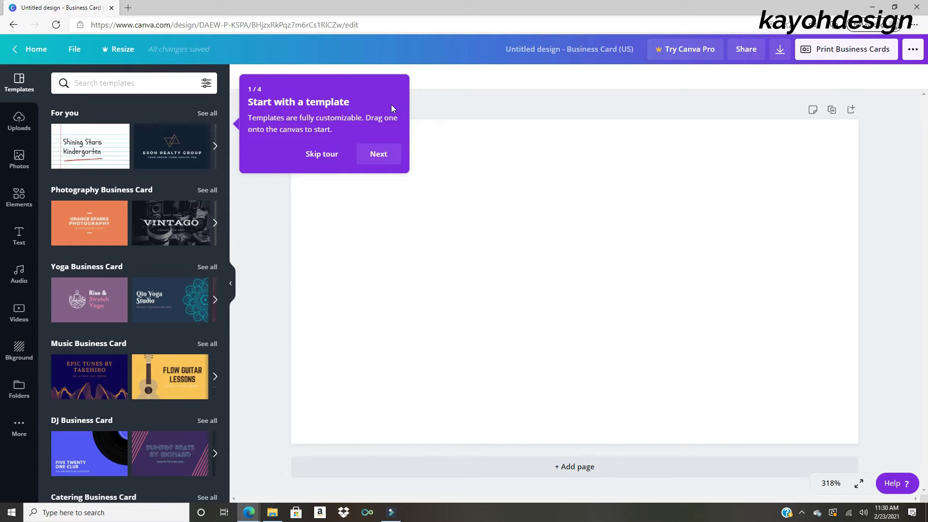
# - Go through all four pages of the editor's introductory tour and close it
pyautogui.click(378, 161)
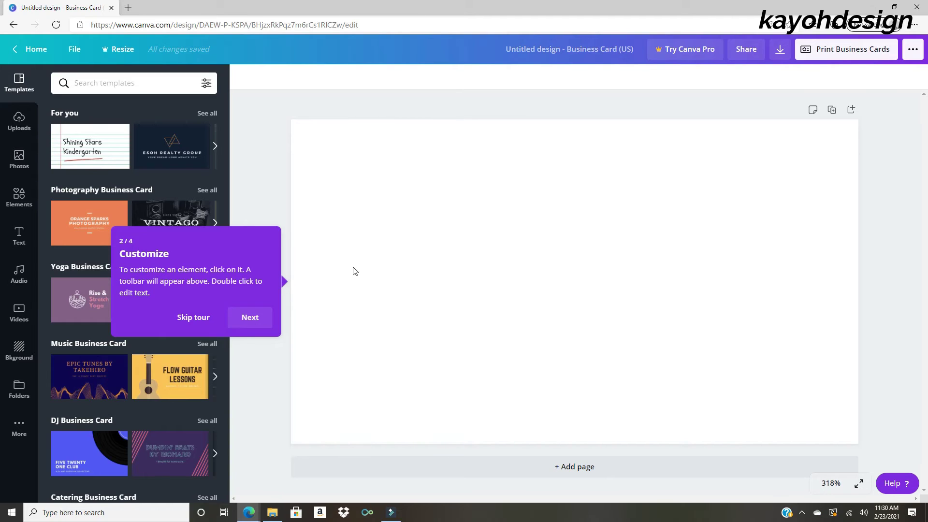
pyautogui.click(257, 319)
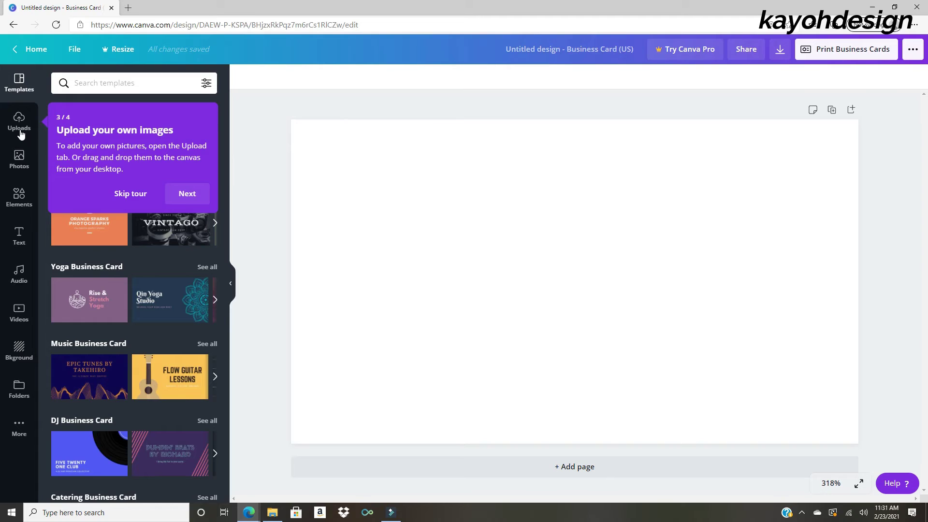
pyautogui.click(187, 194)
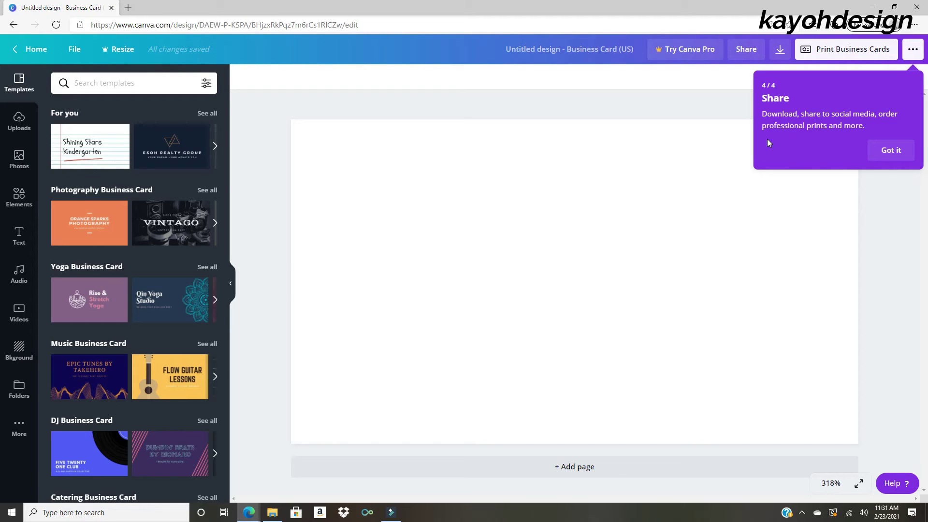
pyautogui.click(902, 151)
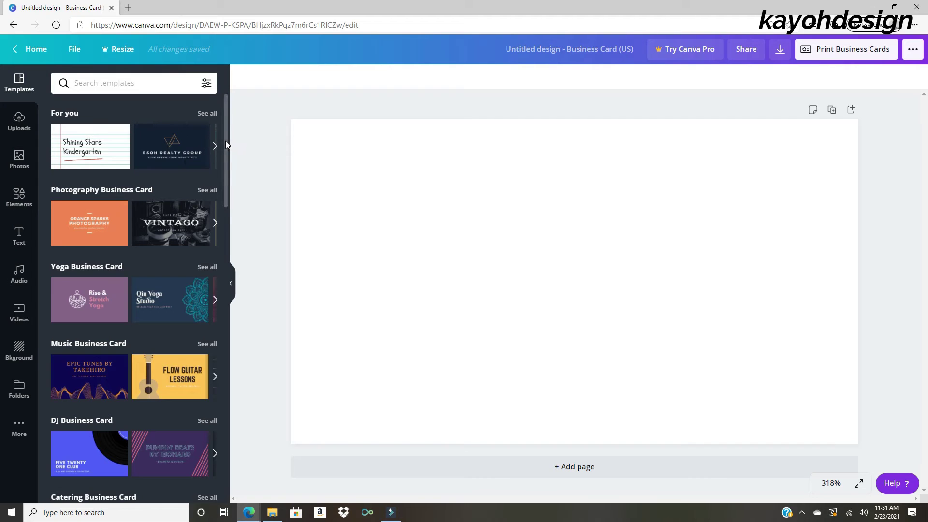
# - Look through the business card templates and open the area for uploading your own media
pyautogui.moveTo(225, 140); pyautogui.dragTo(224, 136)
pyautogui.scroll(-3, 70, 301)
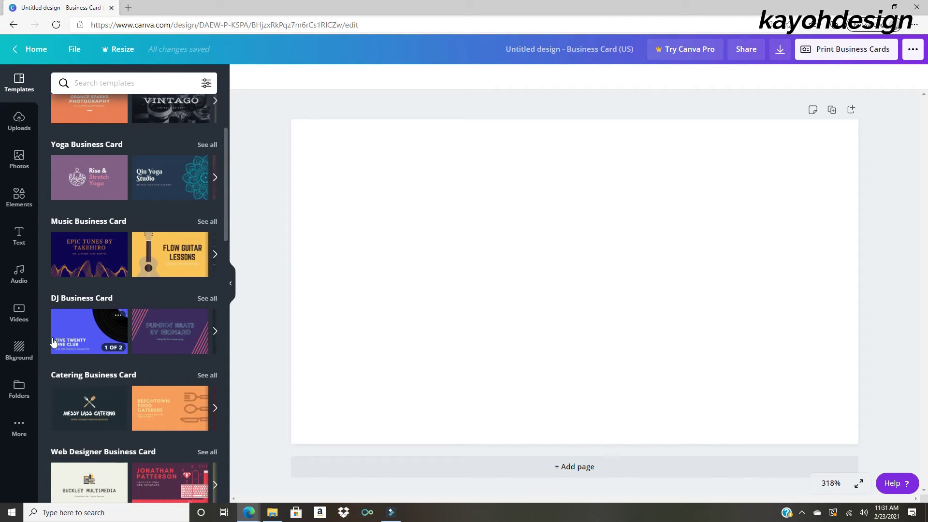
pyautogui.scroll(3, 62, 323)
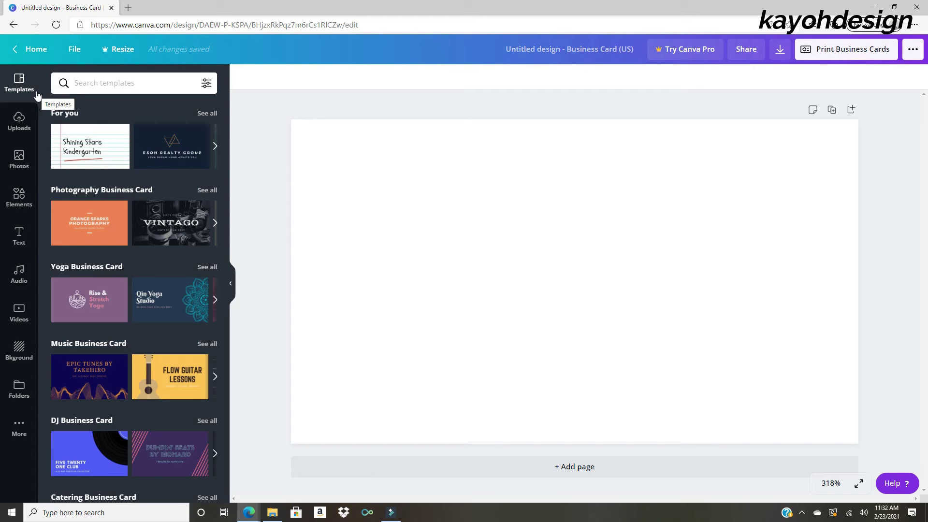
pyautogui.click(20, 122)
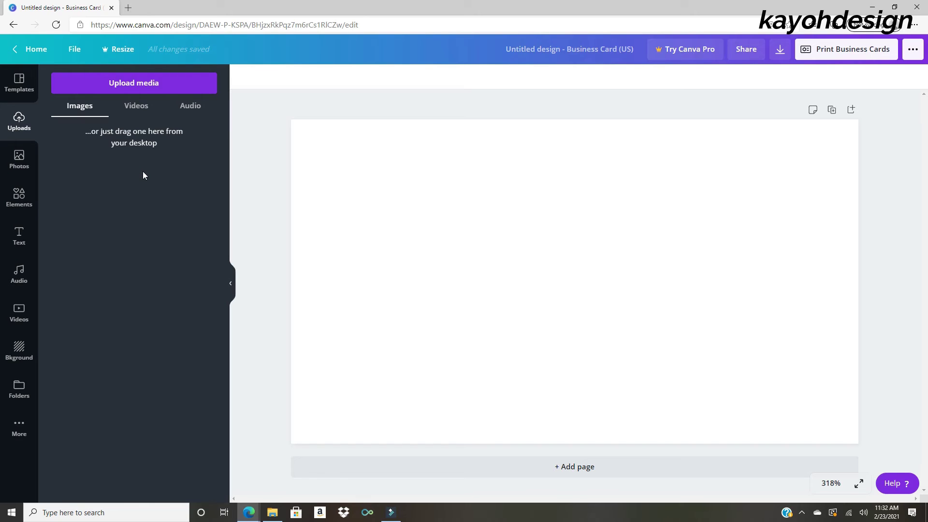
# - Examine the stock photo categories and browse the photos in the Business category
pyautogui.click(29, 168)
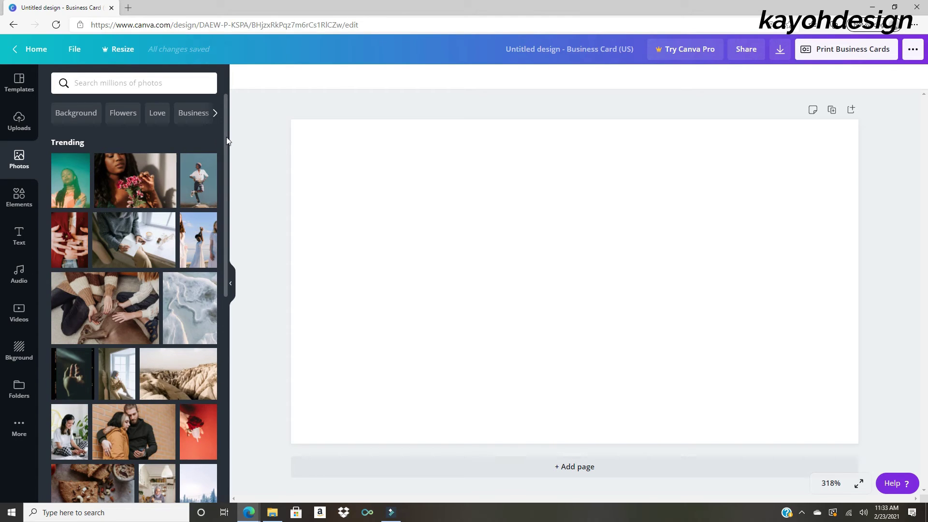
pyautogui.moveTo(228, 140); pyautogui.dragTo(239, 105)
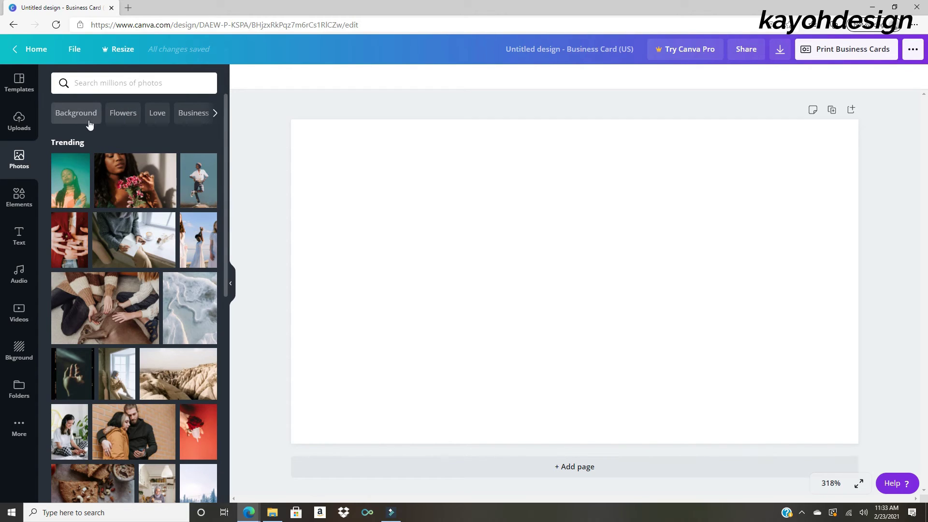
pyautogui.click(215, 115)
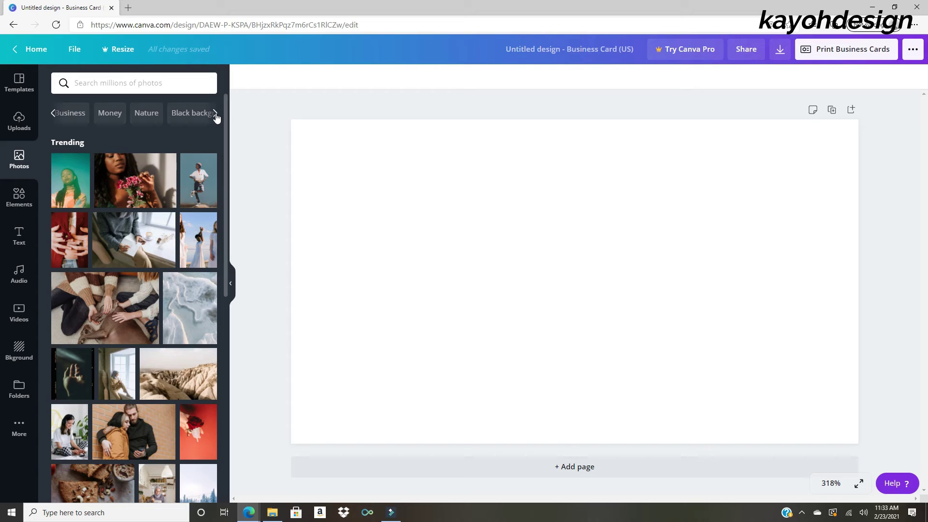
pyautogui.click(70, 115)
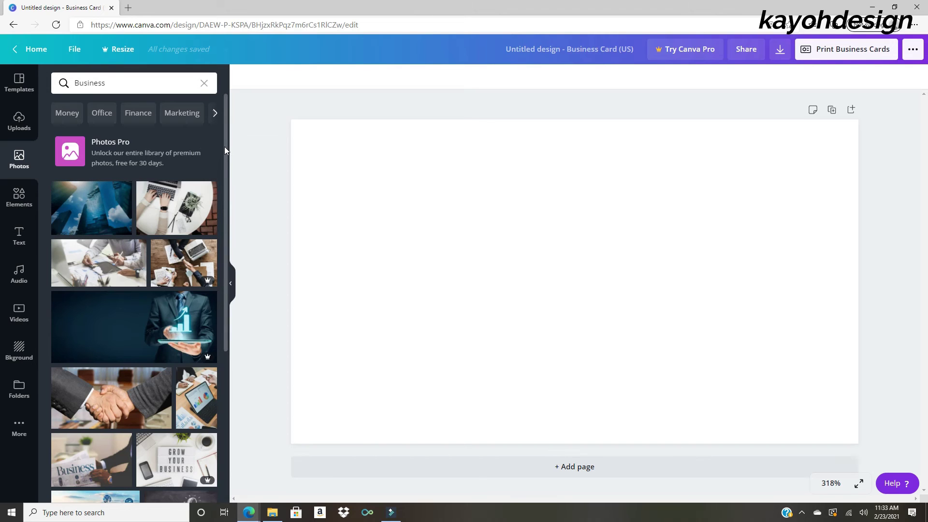
pyautogui.moveTo(224, 146); pyautogui.dragTo(227, 285)
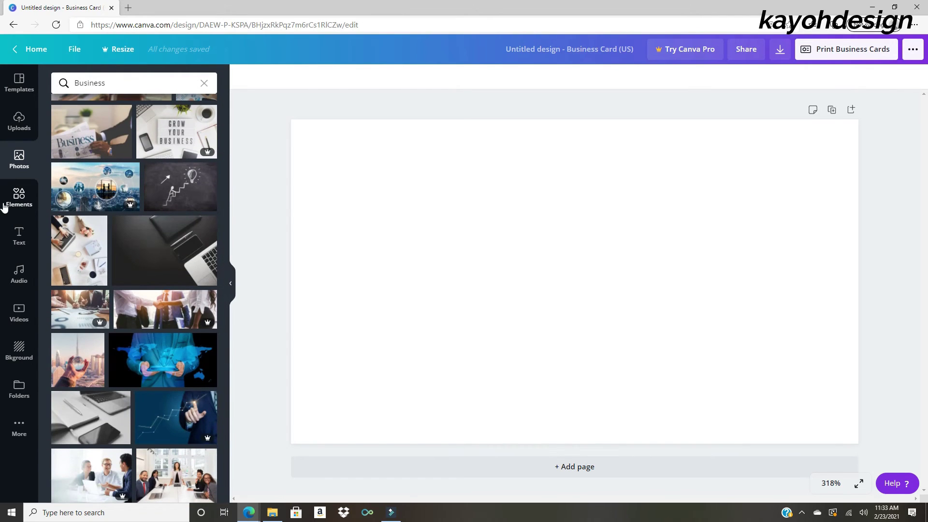
# - Look through the available elements, such as lines, shapes, frames and stickers, and the ready-made text styles
pyautogui.click(32, 195)
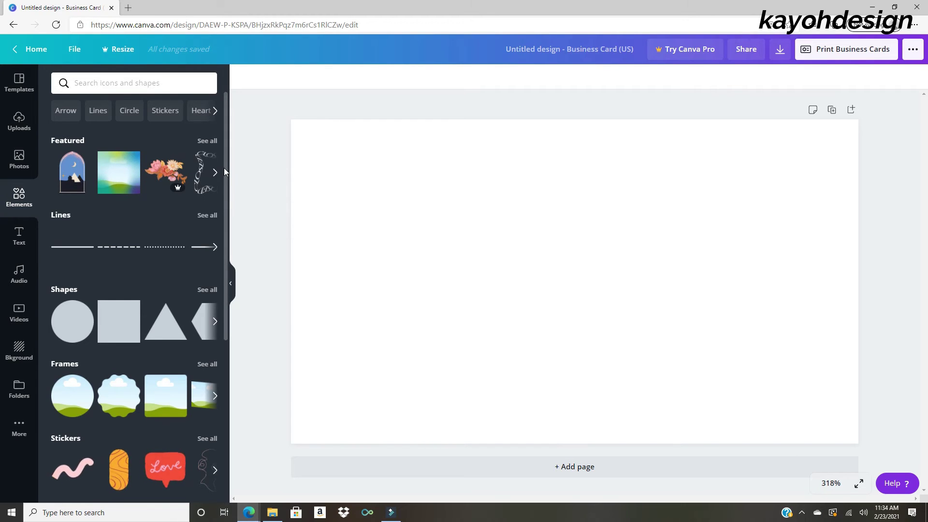
pyautogui.moveTo(225, 169); pyautogui.dragTo(222, 199)
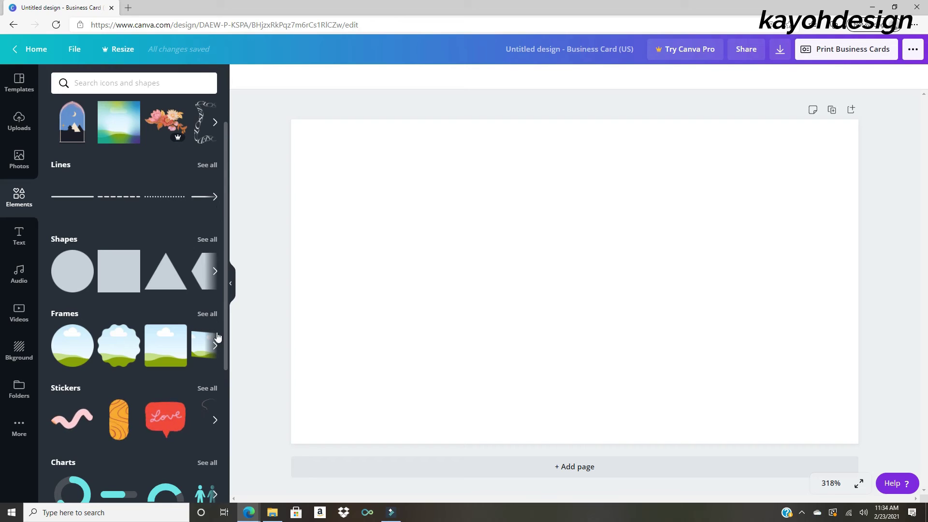
pyautogui.moveTo(225, 279); pyautogui.dragTo(229, 153)
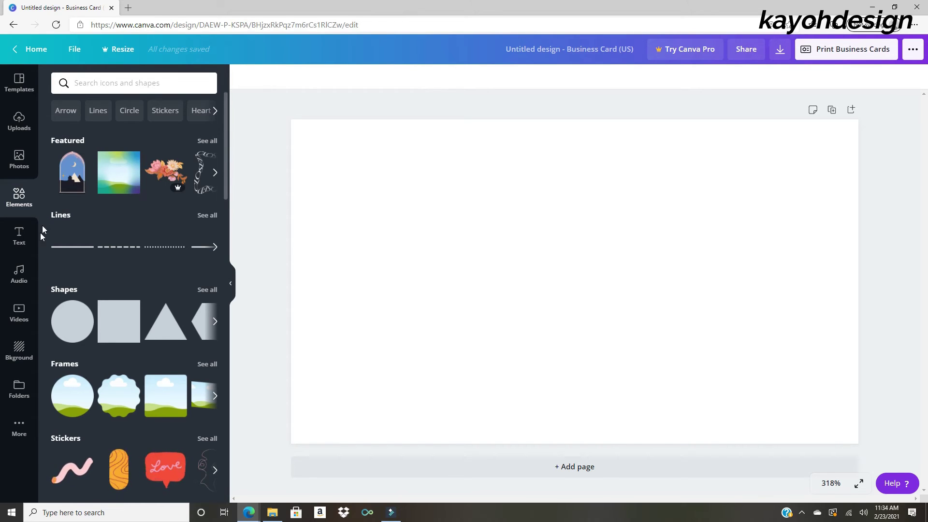
pyautogui.click(29, 249)
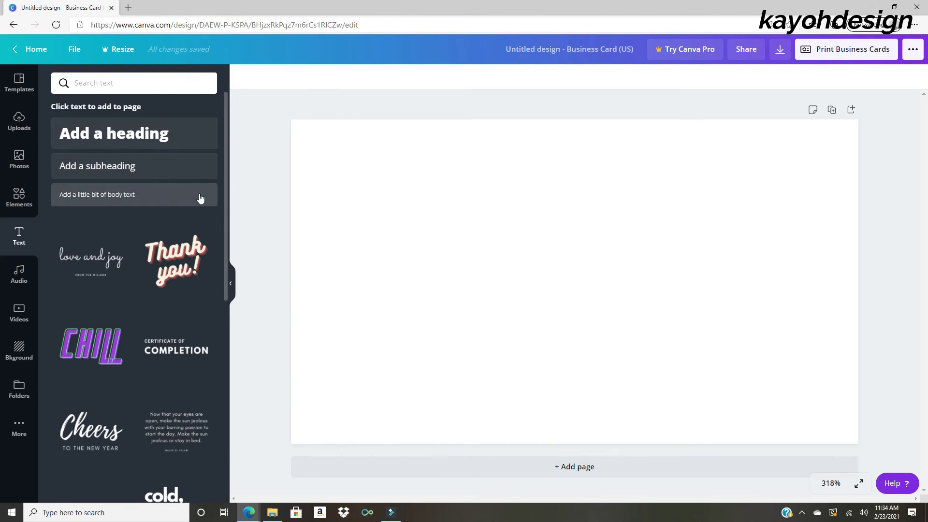
pyautogui.scroll(-1, 221, 215)
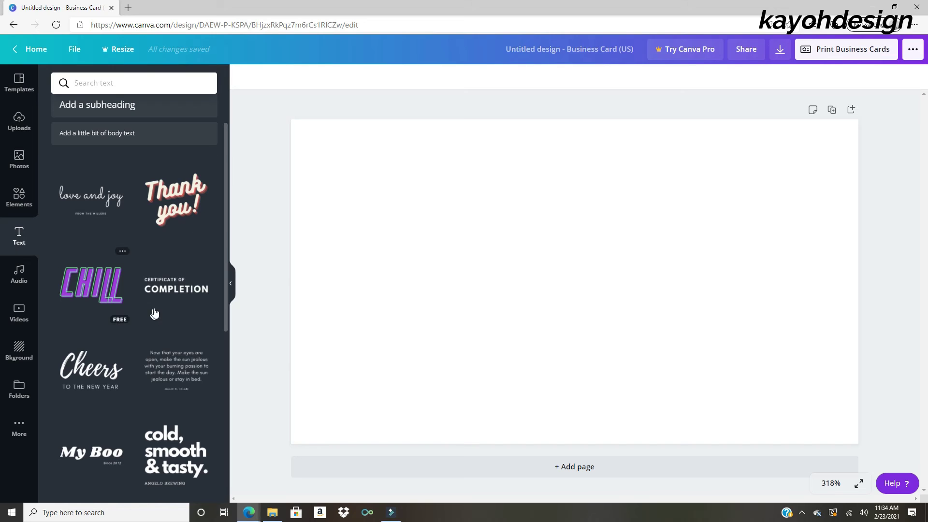
# - Look through more ready-made text styles, the available audio tracks and the stock video categories
pyautogui.scroll(-3, 204, 291)
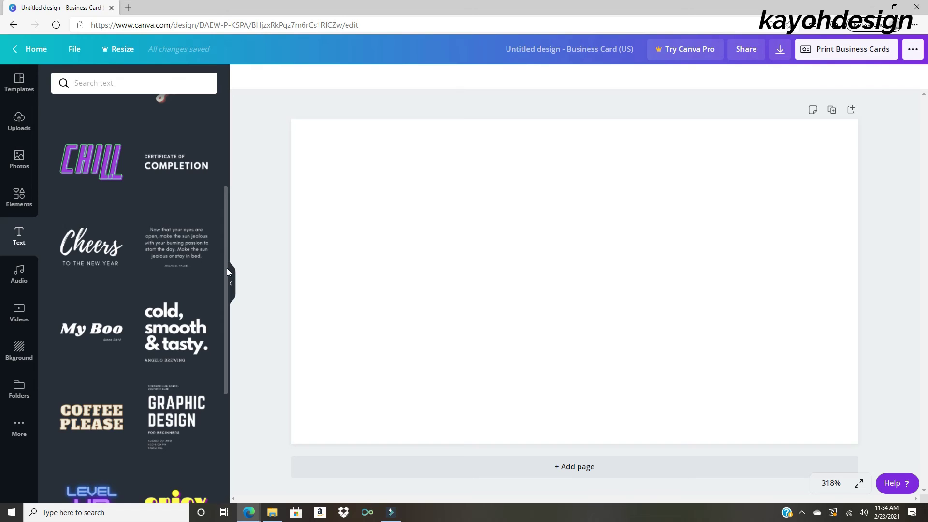
pyautogui.click(24, 289)
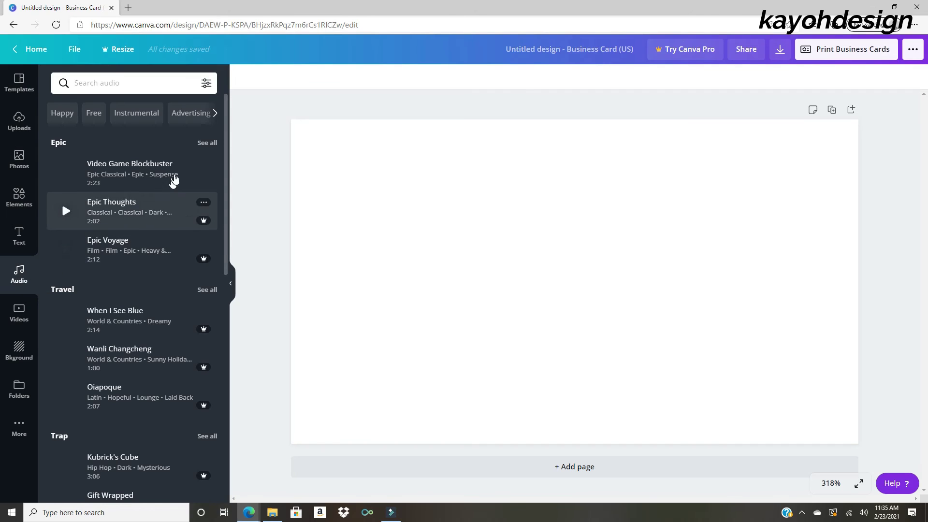
pyautogui.moveTo(198, 164)
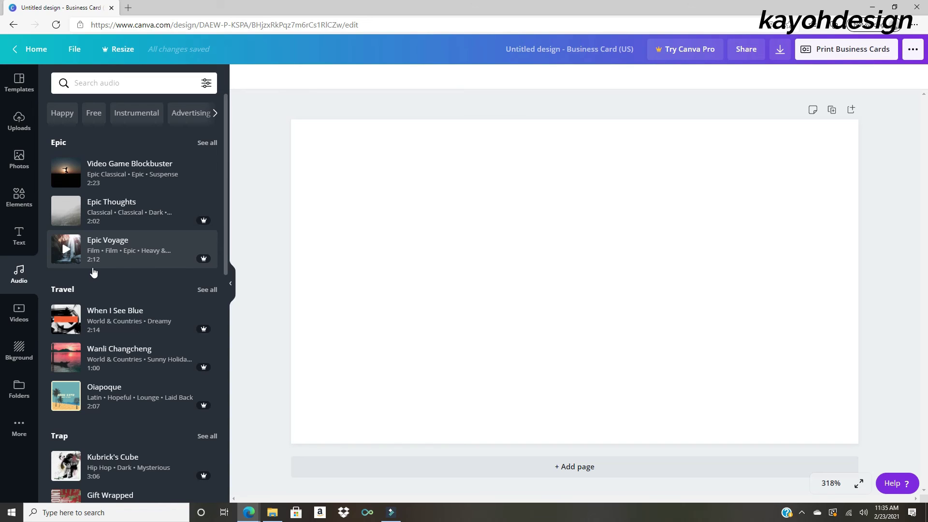
pyautogui.click(29, 320)
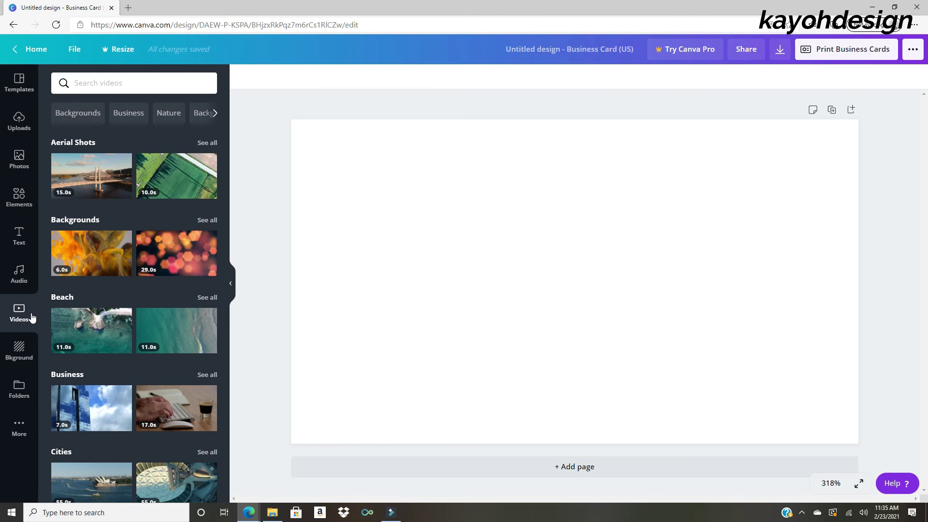
# - Browse the available backgrounds and fill the blank business card with the light purple background colour
pyautogui.click(34, 356)
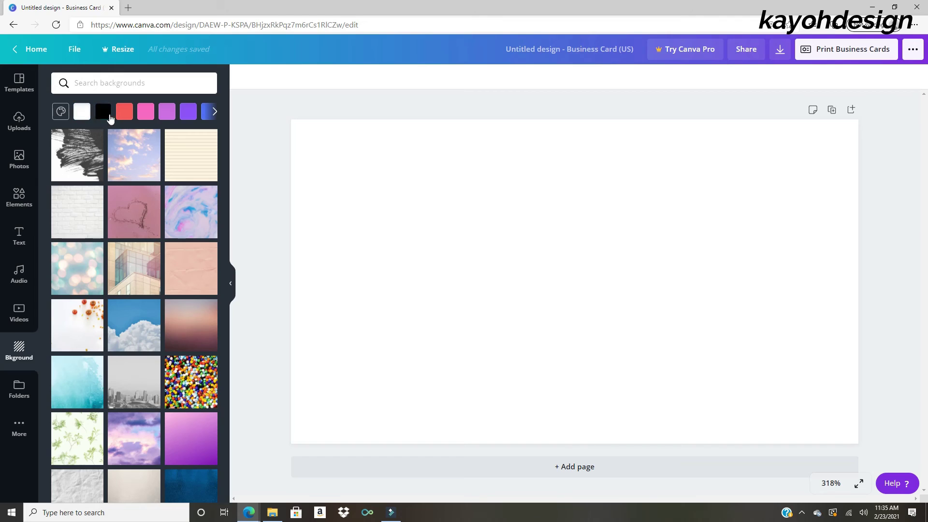
pyautogui.click(167, 112)
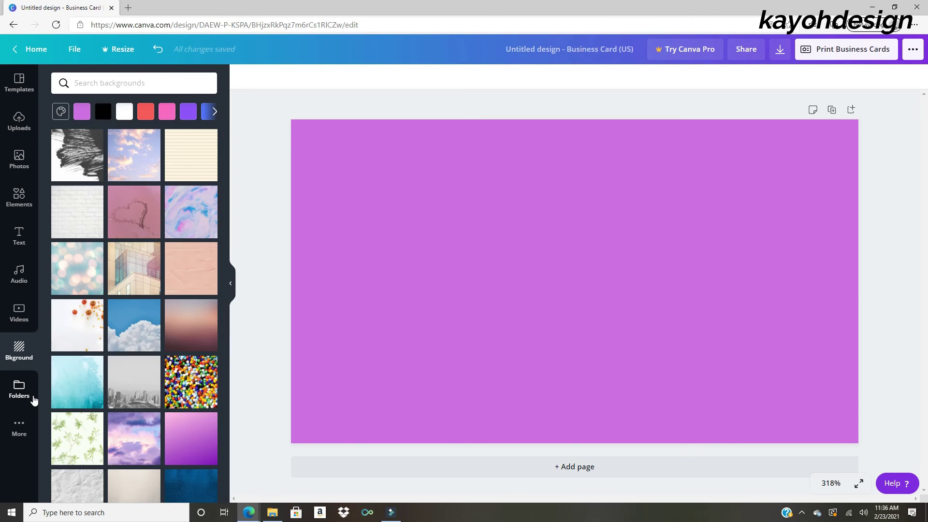
# - Look through the design folders and the list of additional Canva apps and integrations
pyautogui.click(19, 389)
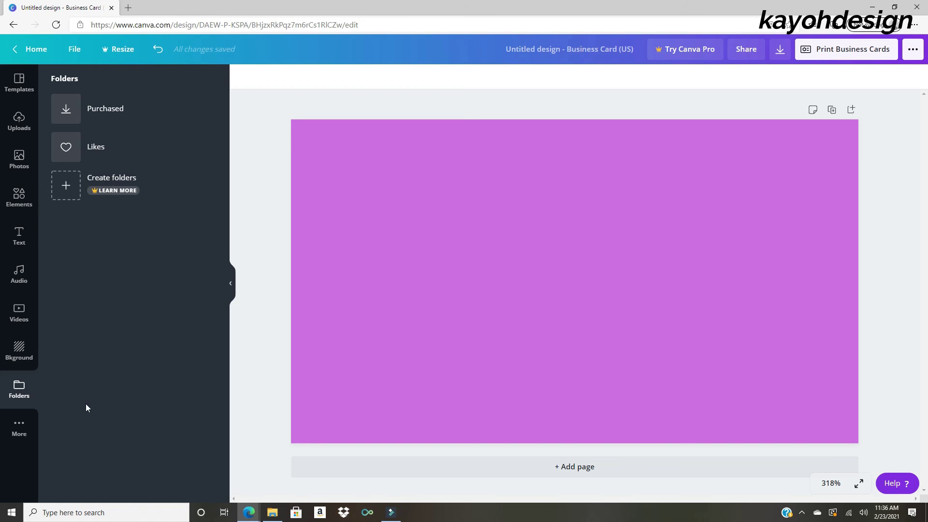
pyautogui.click(28, 434)
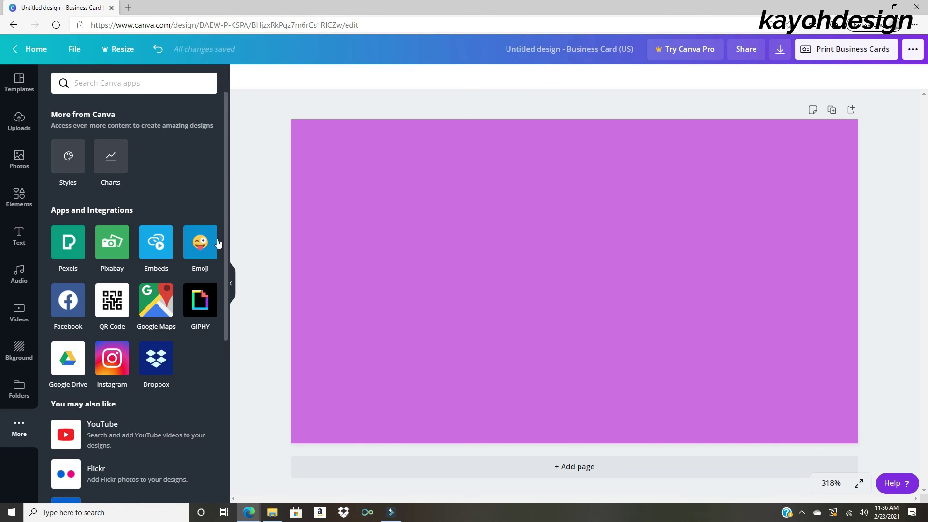
pyautogui.scroll(-5, 193, 384)
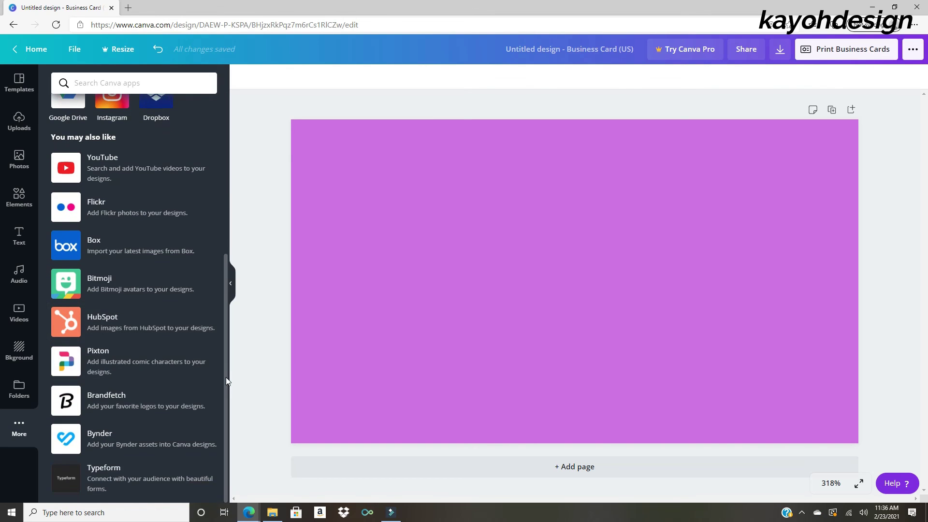
pyautogui.scroll(3, 225, 377)
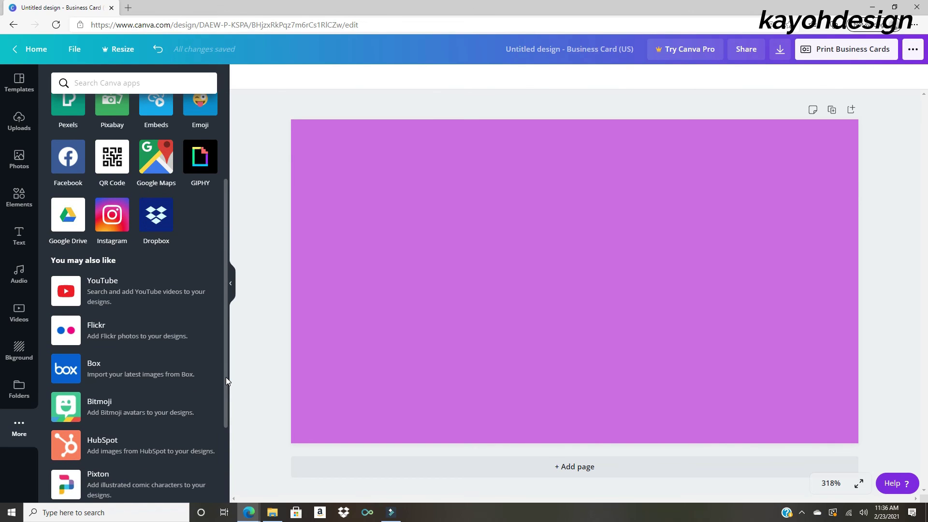
pyautogui.scroll(3, 225, 377)
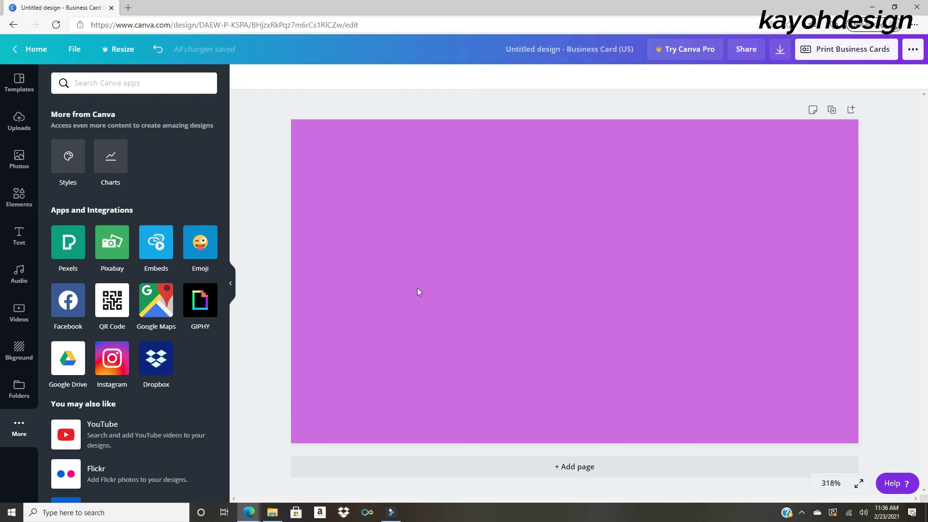
# - Delete the purple background from the business card and collapse the side panel to enlarge the workspace
pyautogui.click(439, 285)
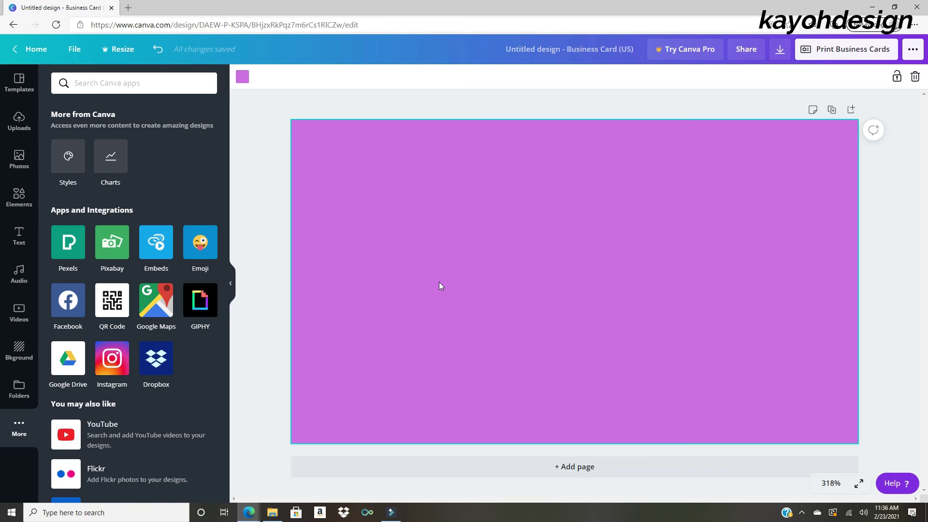
pyautogui.press('Delete')
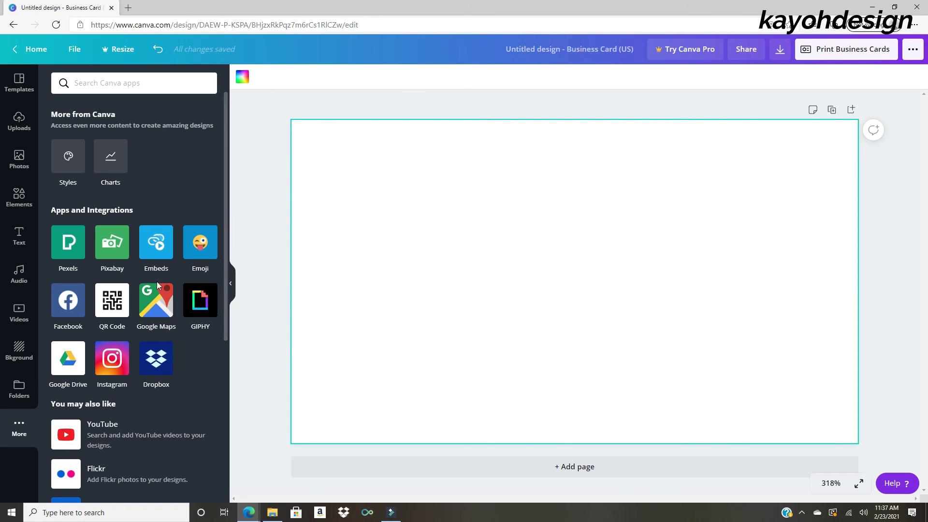
pyautogui.click(231, 285)
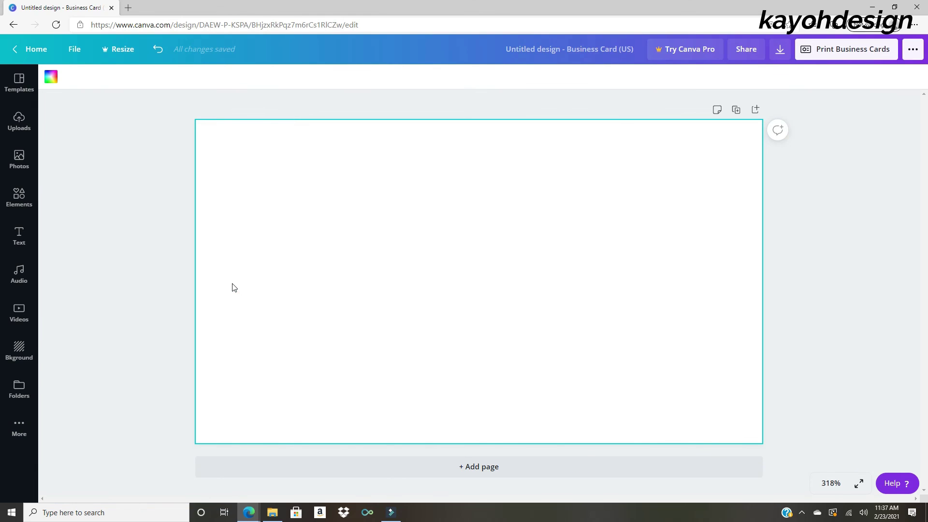